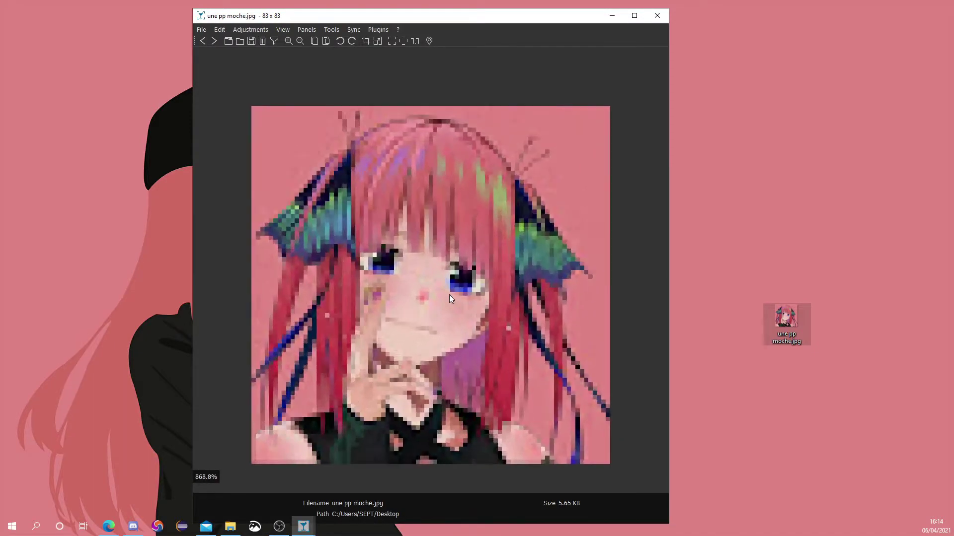
Examine the low-resolution picture une pp moche.jpg at different zoom levels to judge its pixelation.
scroll(449, 294, down, 2)
scroll(446, 308, up, 2)
scroll(446, 308, down, 2)
scroll(455, 222, down, 2)
scroll(421, 242, up, 3)
scroll(426, 245, down, 2)
scroll(431, 242, up, 2)
scroll(451, 264, down, 3)
scroll(419, 261, up, 2)
scroll(447, 248, down, 2)
scroll(503, 233, up, 3)
scroll(541, 204, down, 4)
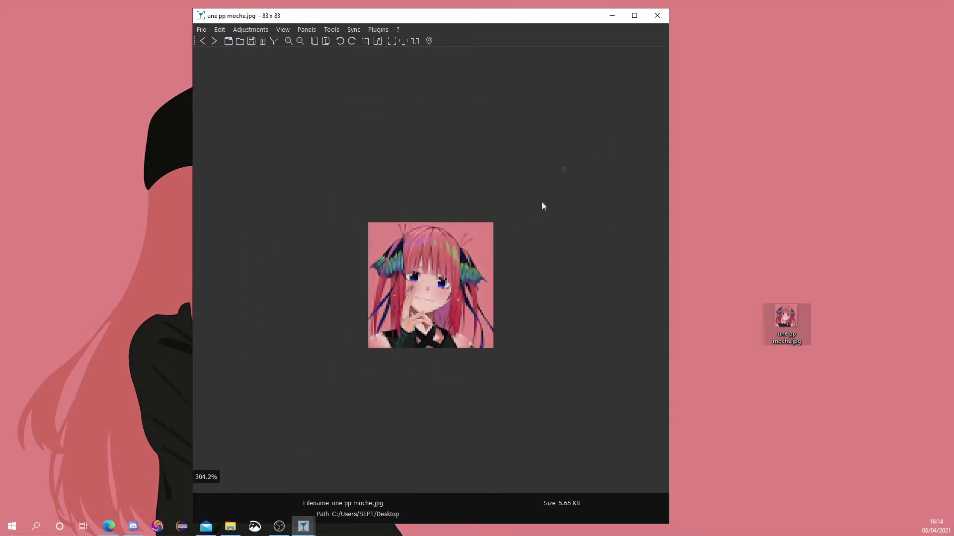
Launch Topaz Gigapixel AI and dismiss its login dialog.
click(36, 527)
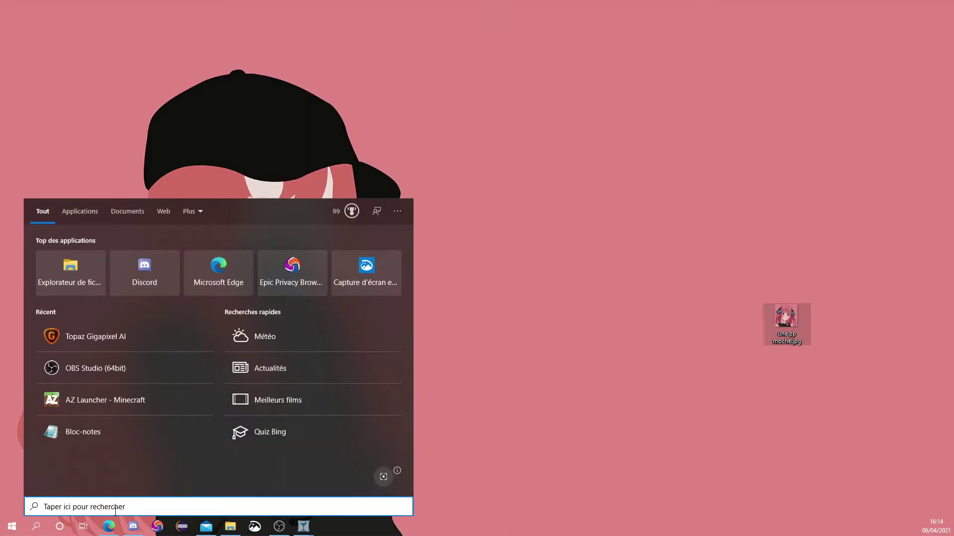
text(topaz)
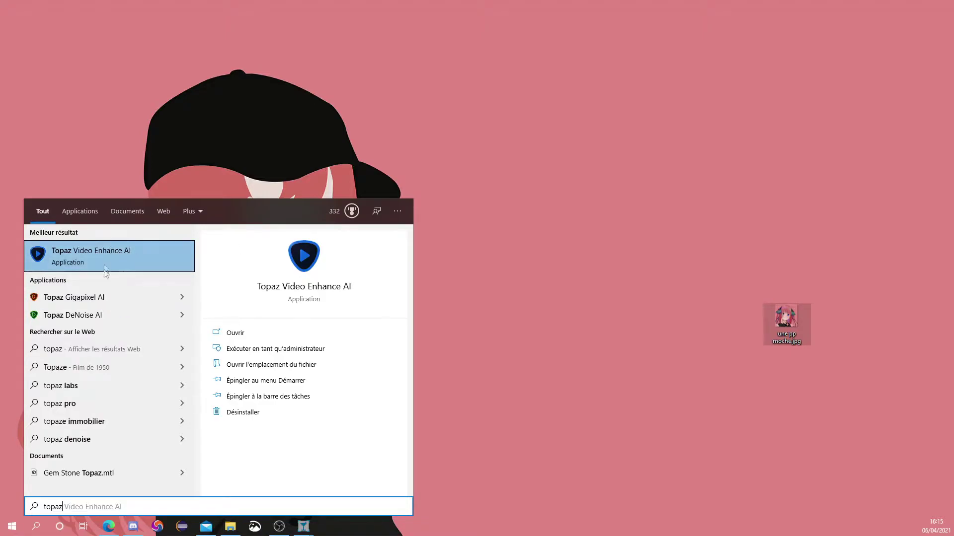
click(109, 296)
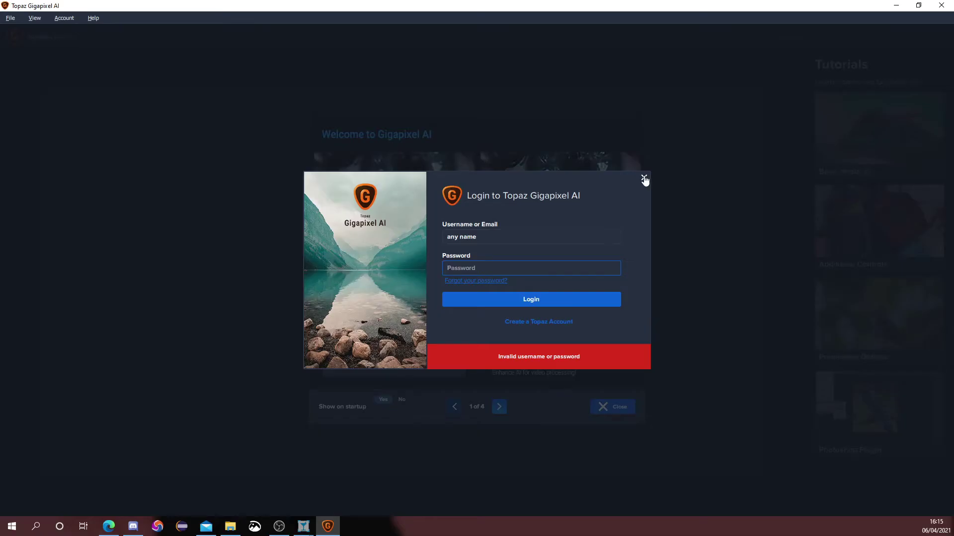
click(644, 178)
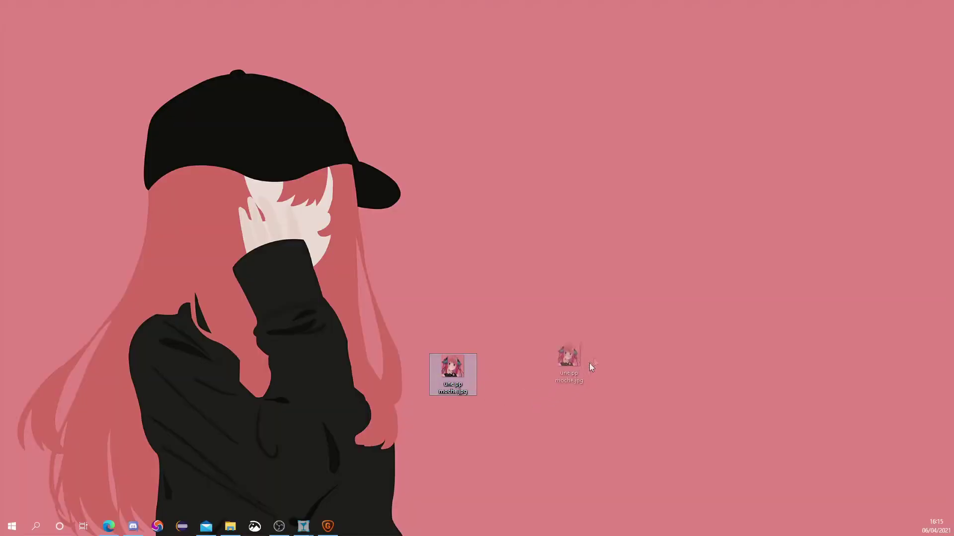
Load une pp moche.jpg from the desktop into Gigapixel AI.
drag(589, 366, 592, 350)
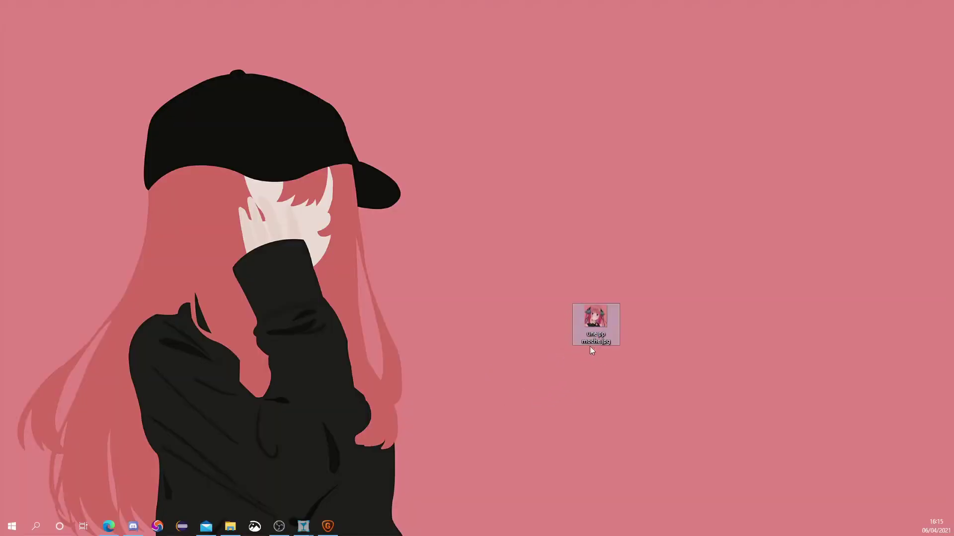
drag(474, 339, 593, 333)
drag(393, 328, 591, 326)
drag(592, 326, 476, 320)
drag(473, 320, 570, 329)
drag(488, 342, 322, 527)
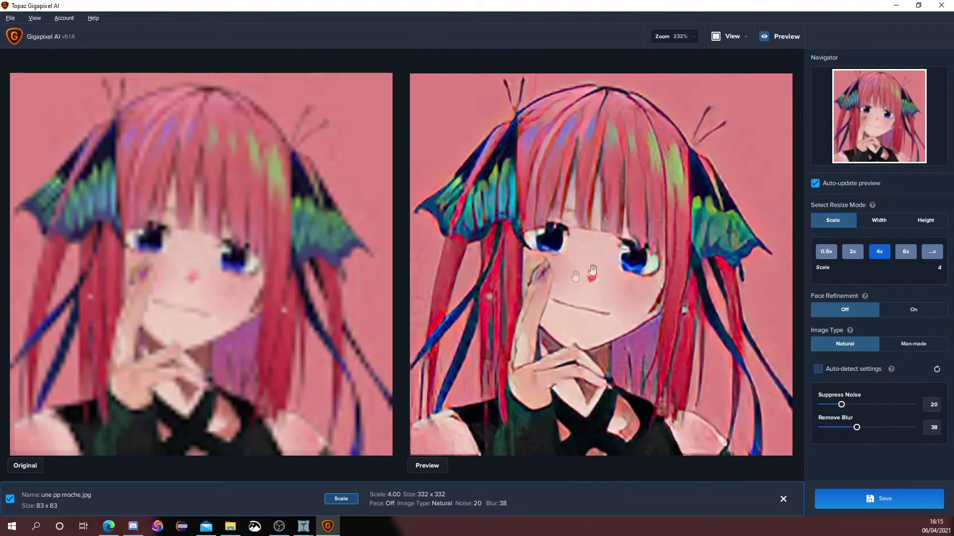
Set the upscale factor to 2x with auto-detect off, Suppress Noise at 100 and Remove Blur at 83.
click(853, 251)
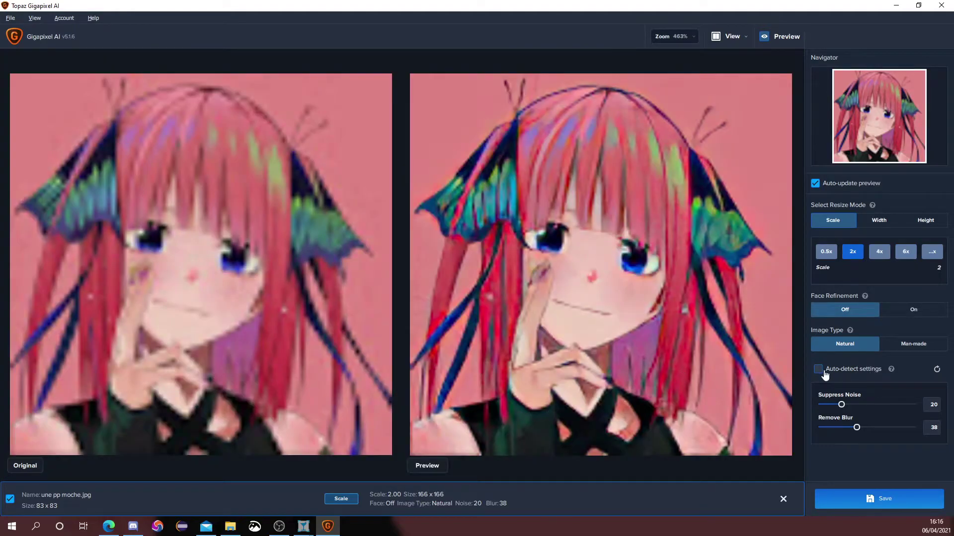
click(818, 369)
drag(841, 404, 873, 410)
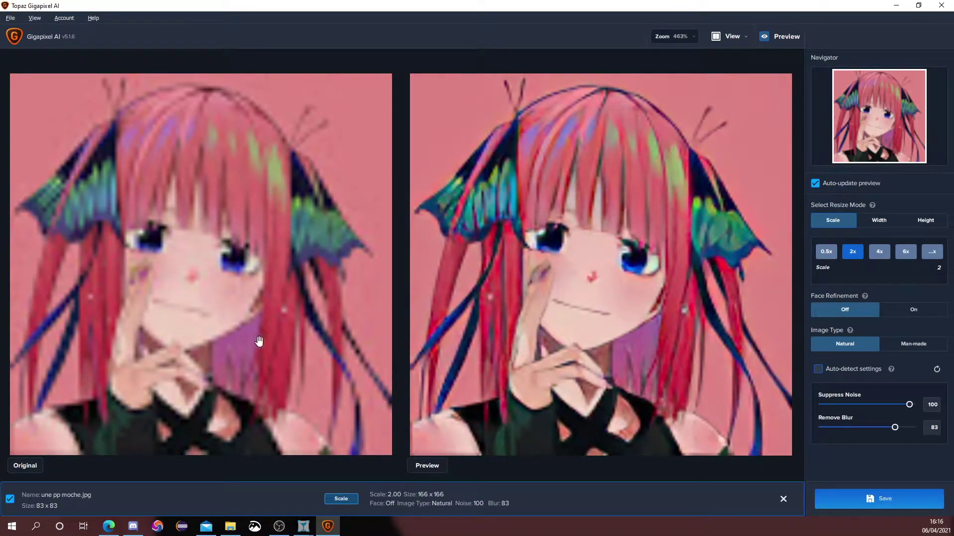
Look through the Width and Height resize modes and return to Scale mode.
click(885, 225)
click(921, 225)
click(890, 226)
click(848, 225)
click(889, 220)
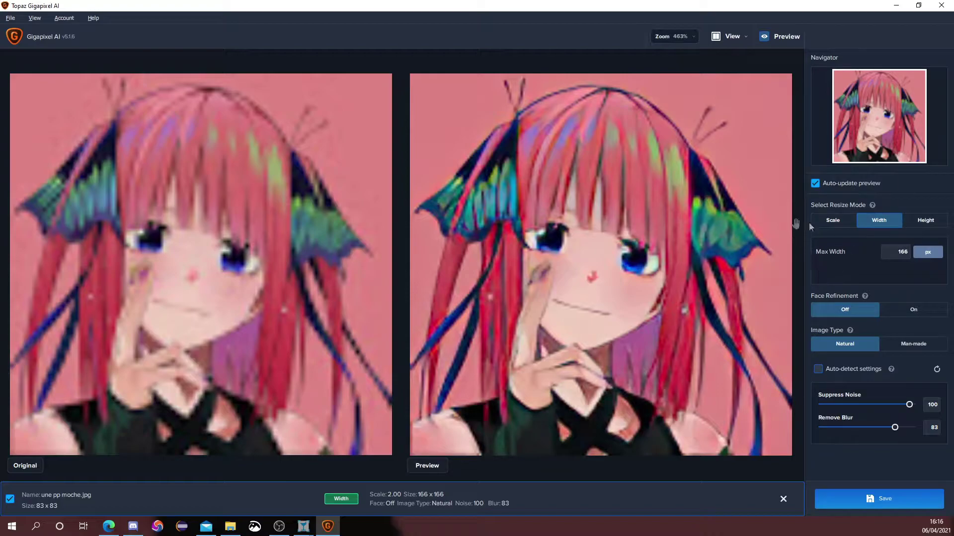
click(825, 220)
drag(596, 273, 621, 322)
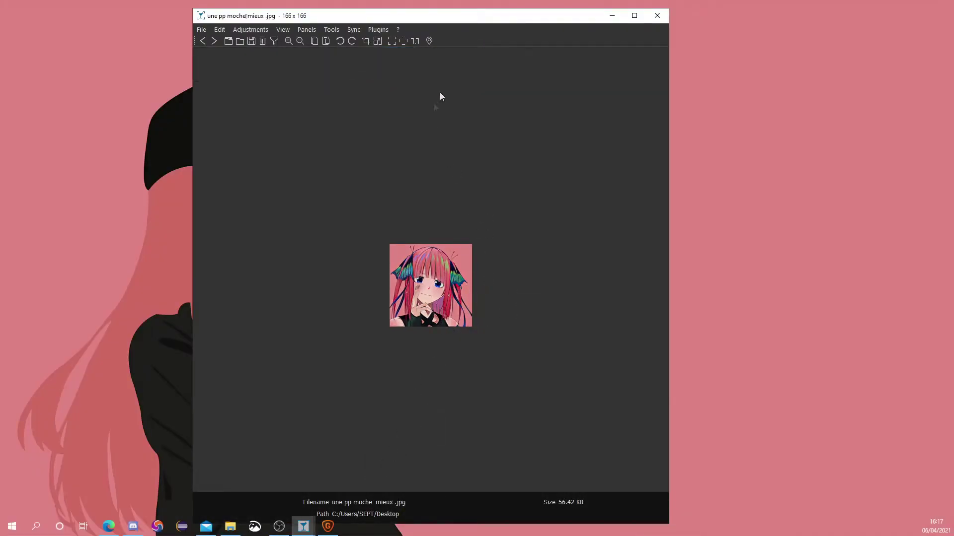
Examine the enhanced picture's detail at different zoom levels in a maximized image viewer.
double_click(462, 15)
click(926, 263)
scroll(464, 284, up, 7)
scroll(440, 288, up, 14)
click(22, 248)
scroll(385, 300, up, 3)
scroll(385, 300, up, 8)
scroll(568, 276, up, 1)
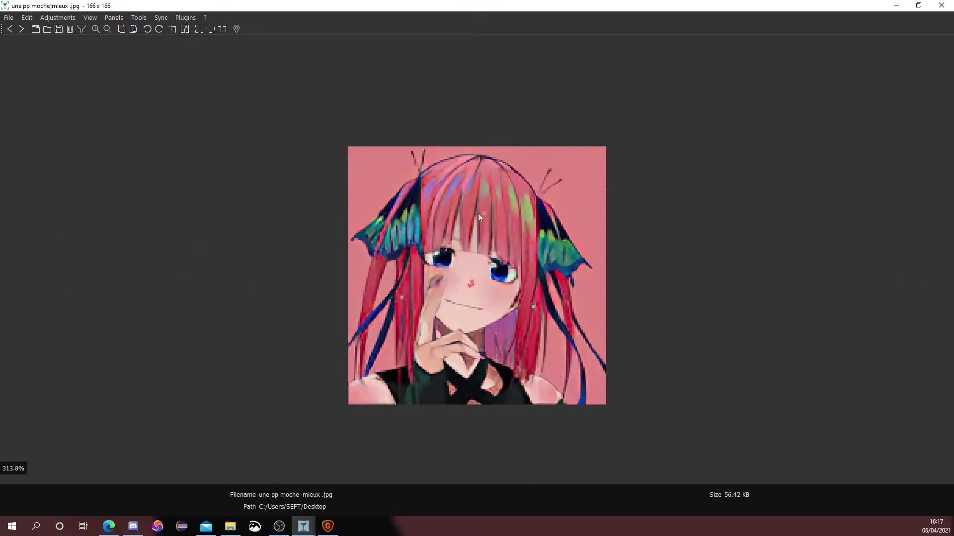
scroll(457, 265, down, 7)
scroll(457, 270, up, 4)
scroll(512, 313, down, 5)
scroll(464, 297, up, 6)
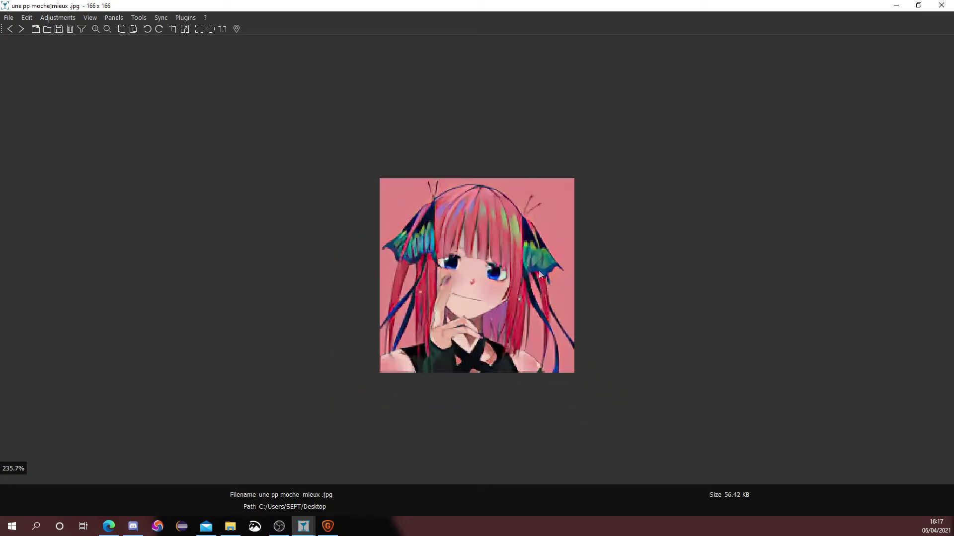
scroll(468, 285, down, 1)
scroll(477, 296, up, 3)
scroll(488, 305, down, 3)
scroll(490, 345, up, 3)
scroll(484, 356, down, 5)
scroll(481, 263, up, 3)
scroll(547, 323, down, 2)
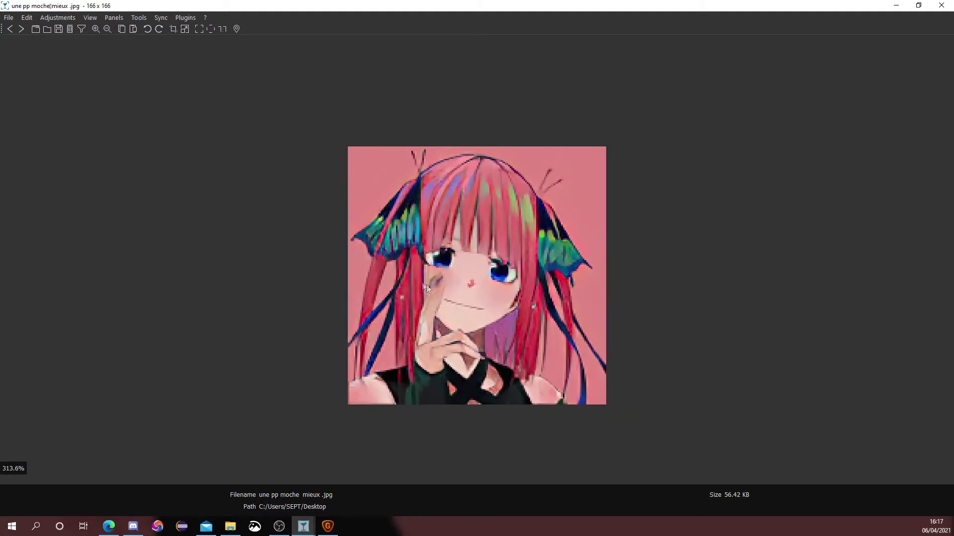
scroll(607, 380, down, 2)
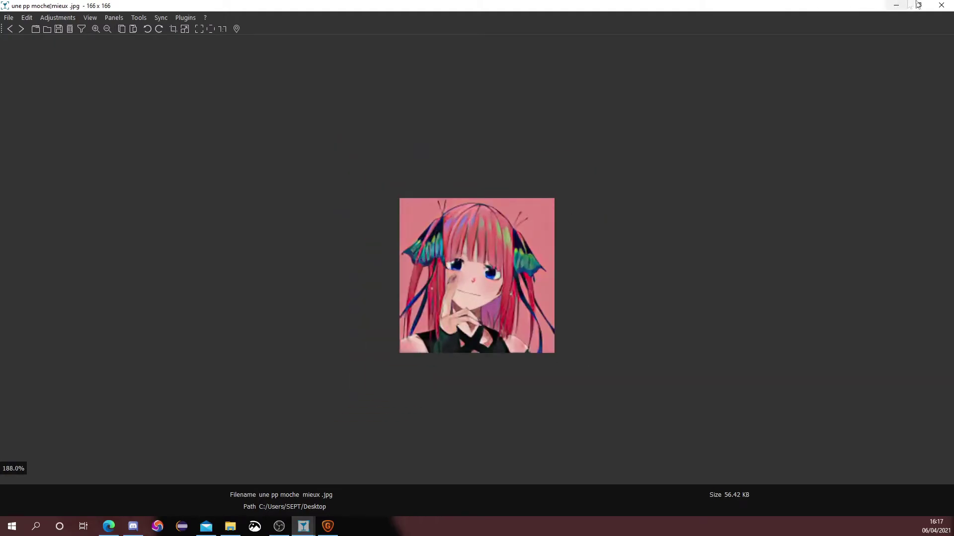
Close the enhanced picture, rearrange the image files on the desktop and quit Gigapixel AI.
click(939, 2)
drag(471, 366, 683, 246)
drag(769, 223, 666, 191)
key(alt+Tab)
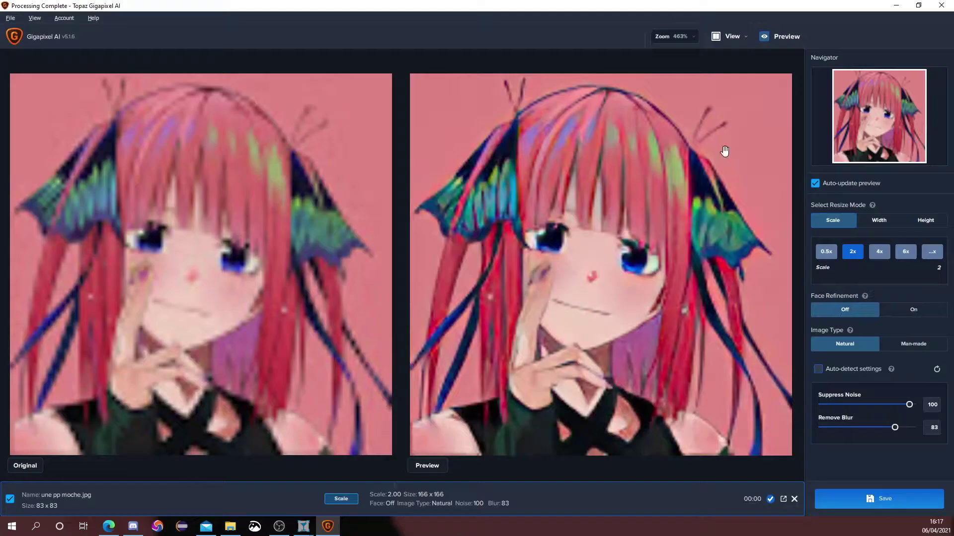
click(941, 5)
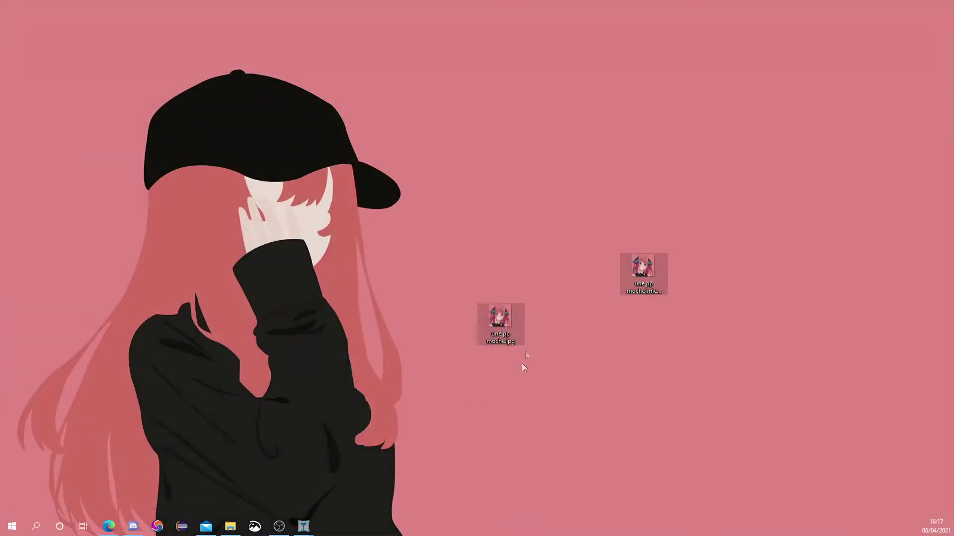
Launch Topaz Video Enhance AI and load the black-and-white porch camera MP4 video into it.
click(35, 526)
text(Topaz Video Enhance AI)
key(Return)
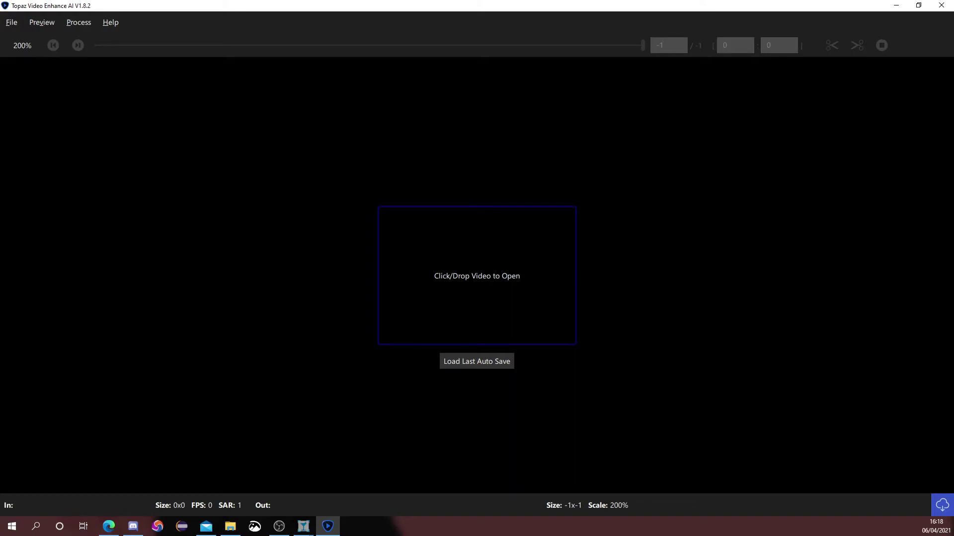
key(alt+Tab)
drag(953, 303, 492, 305)
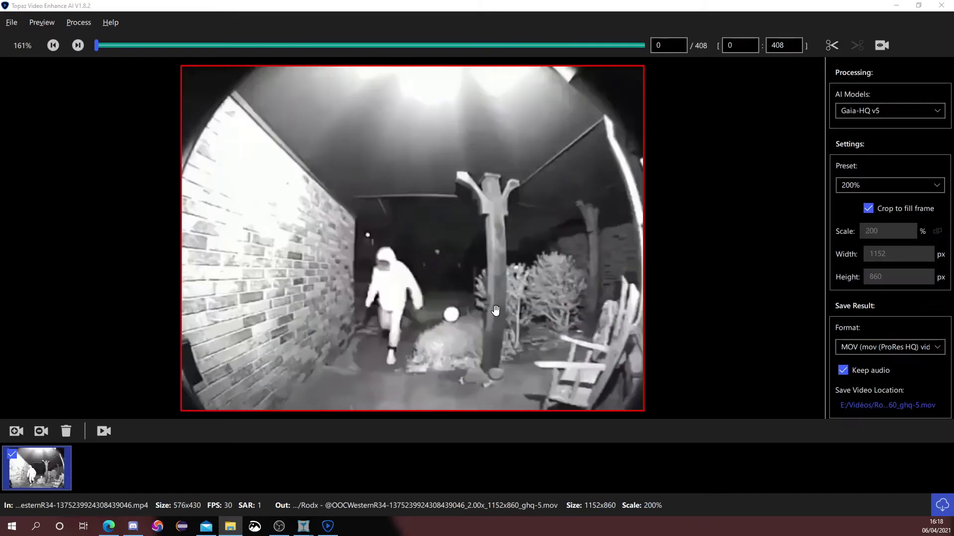
Scrub through the loaded video to review its footage, and return to the first frame.
mouse_move(101, 48)
mouse_down()
mouse_move(143, 51)
mouse_move(84, 50)
mouse_up()
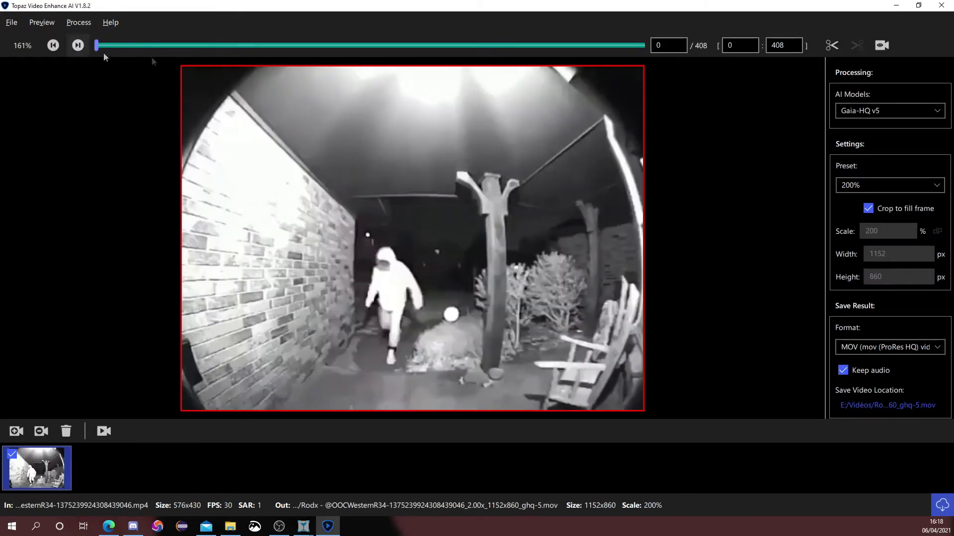
drag(97, 45, 282, 99)
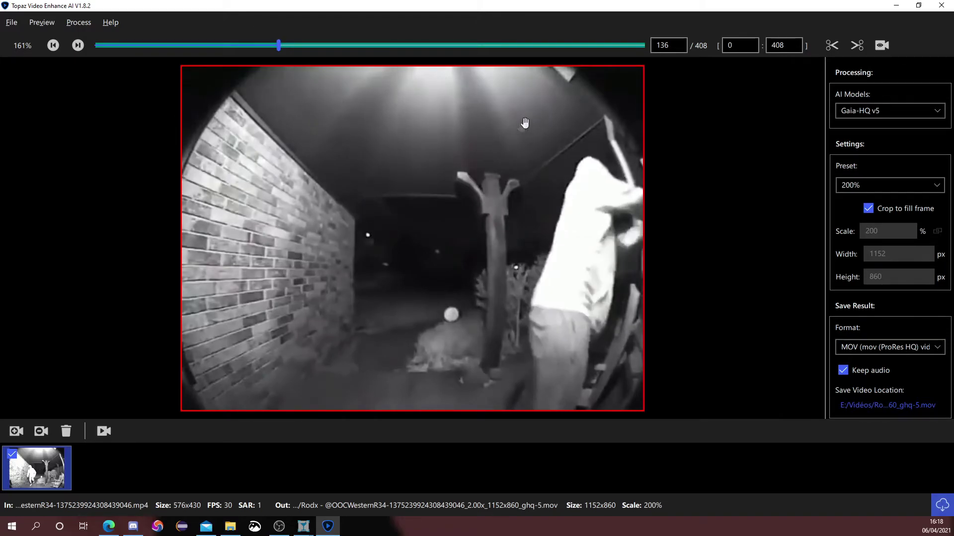
scroll(508, 180, down, 3)
scroll(508, 180, up, 3)
drag(479, 164, 479, 162)
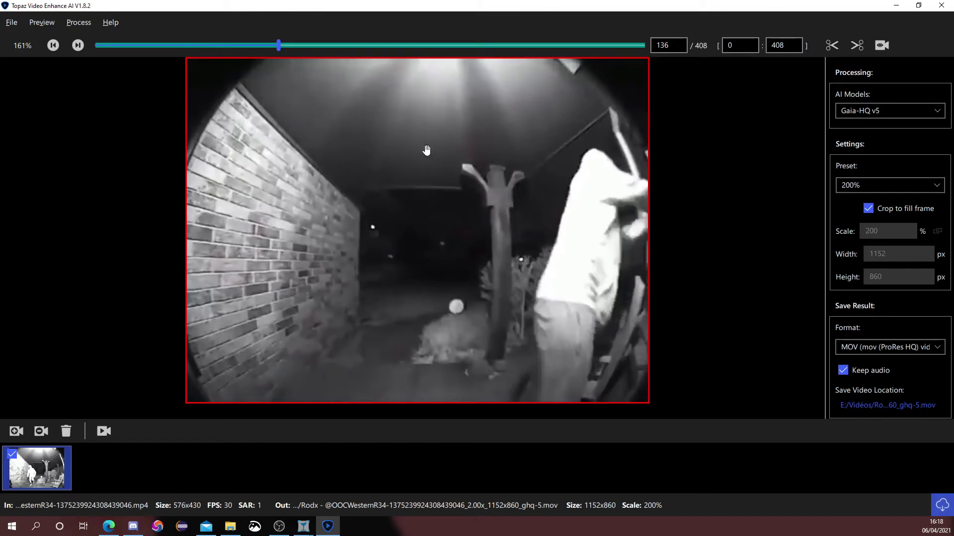
click(263, 47)
drag(264, 47, 336, 47)
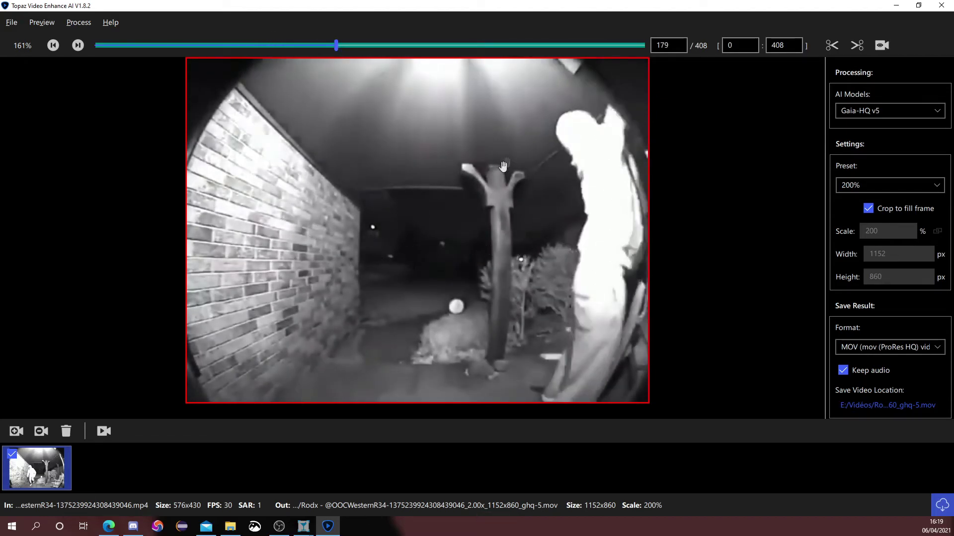
drag(336, 45, 434, 54)
click(53, 46)
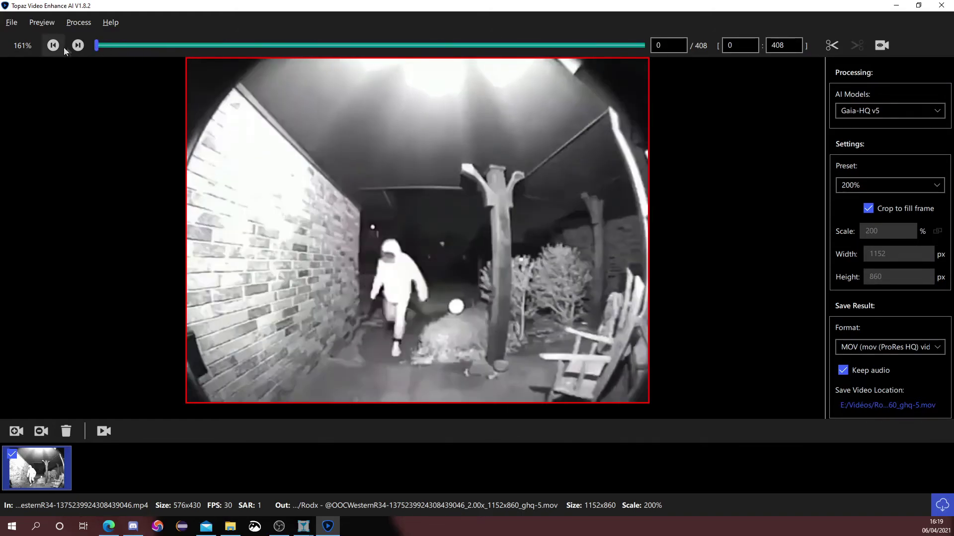
Set the output preset to 100%(Denoise/DeBlock) and the save format to MP4 (mpeg4 (h264) video).
click(889, 185)
click(879, 206)
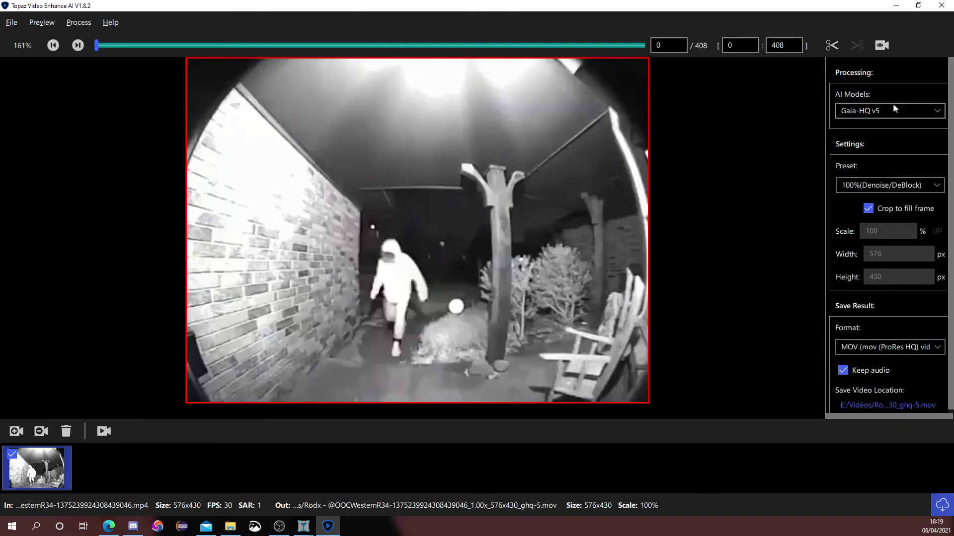
scroll(893, 358, up, 1)
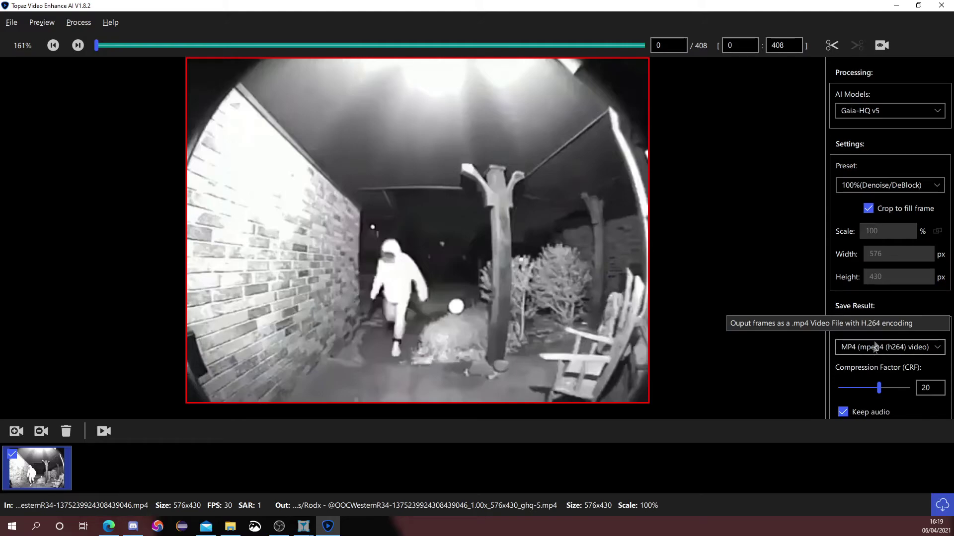
click(869, 349)
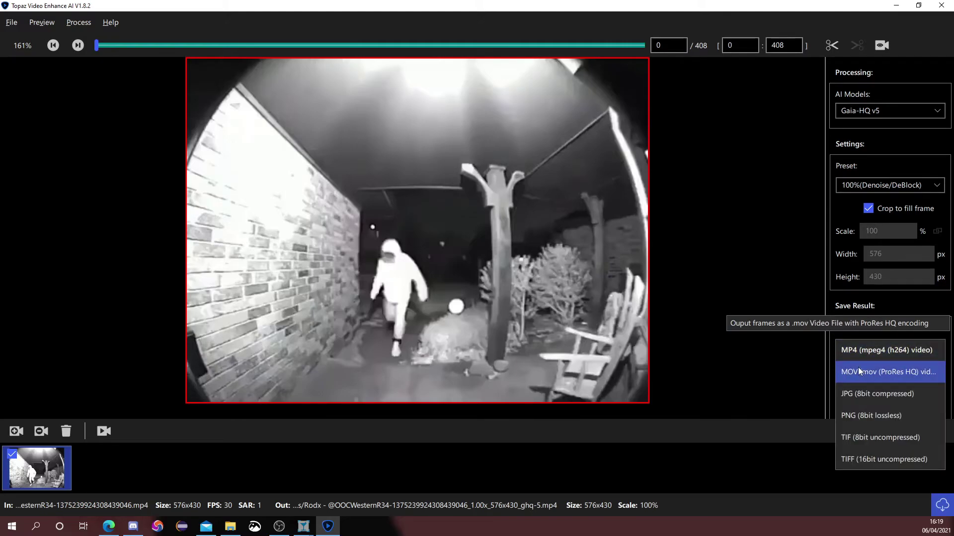
click(875, 353)
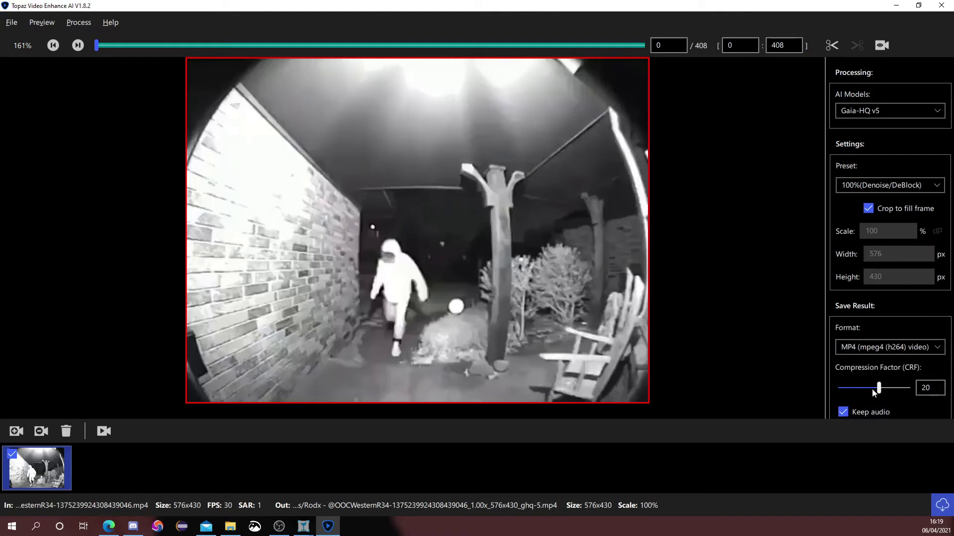
scroll(878, 386, down, 1)
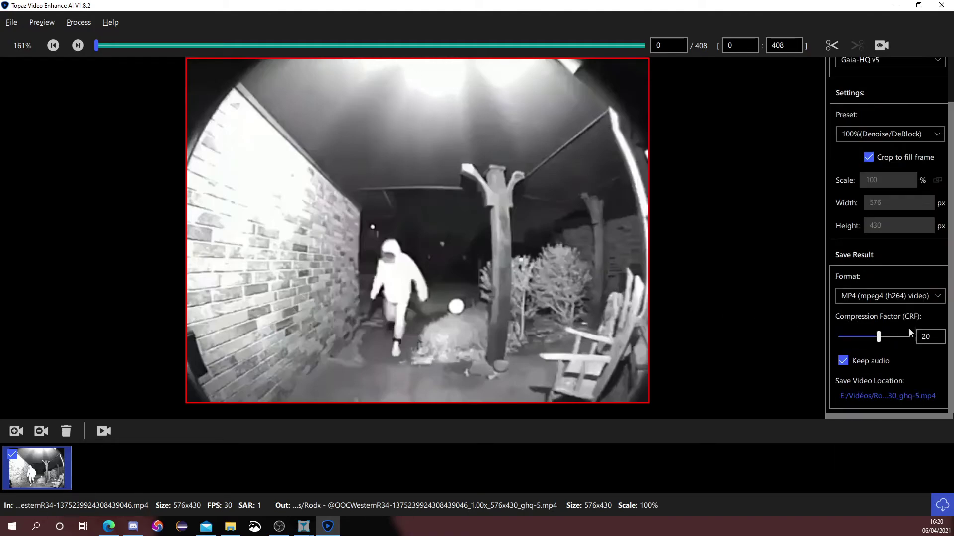
Run a side-by-side preview of the processed video, stop it and switch to another window.
click(875, 50)
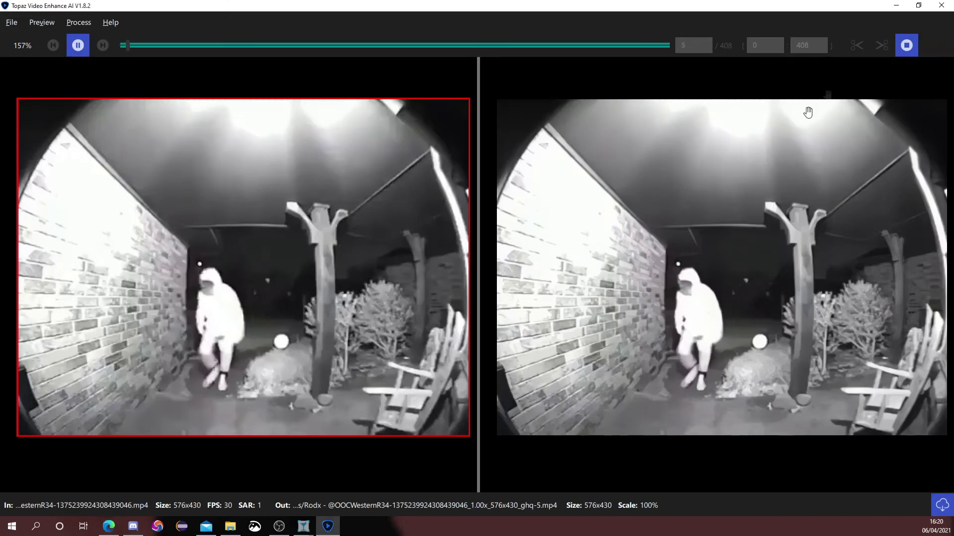
click(906, 45)
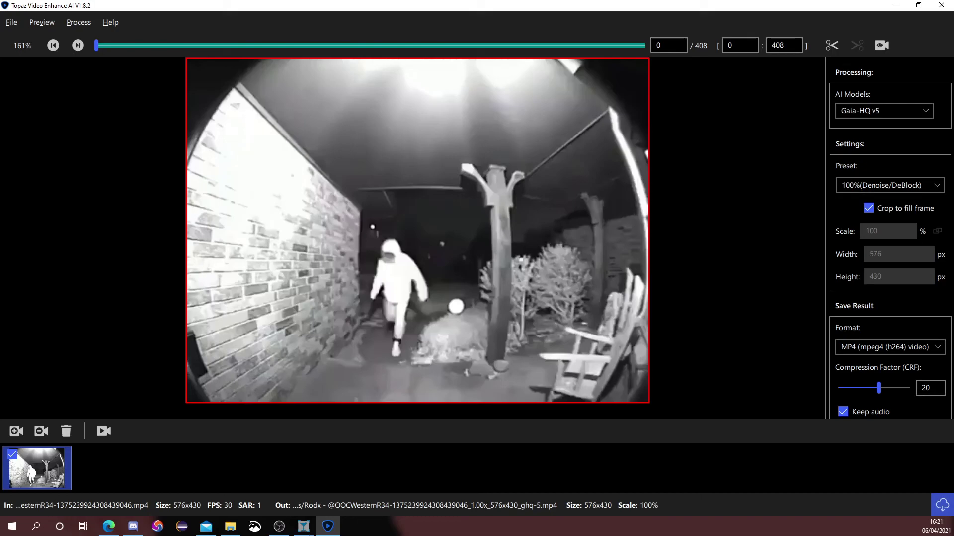
key(alt+Tab)
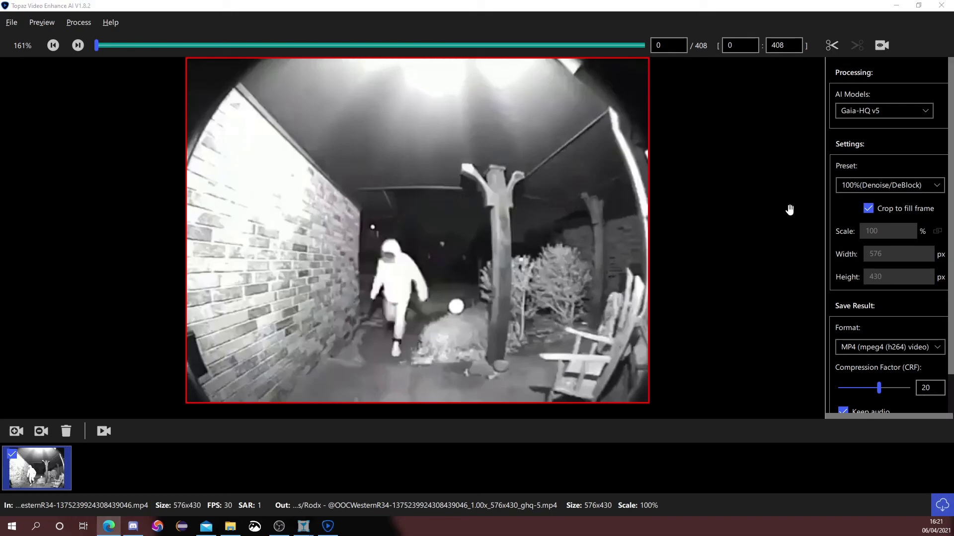